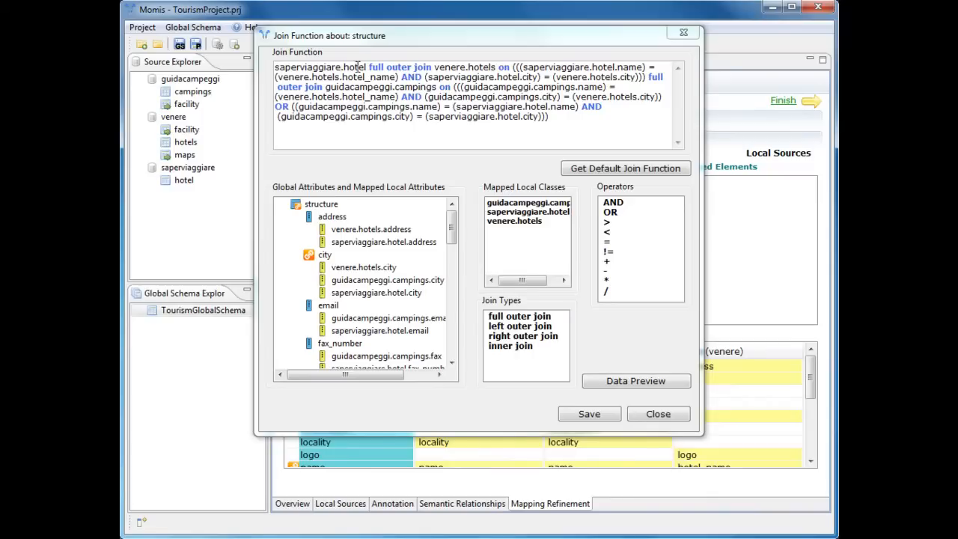
- Replace the first full outer join with an inner join in the structure join function and preview the resulting data
drag(370, 67, 412, 67)
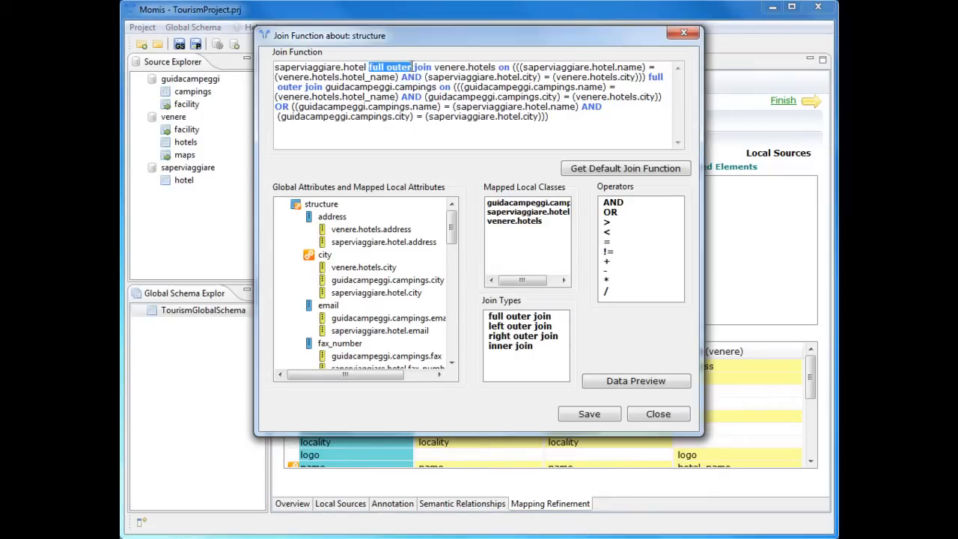
key(BackSpace)
text(inner)
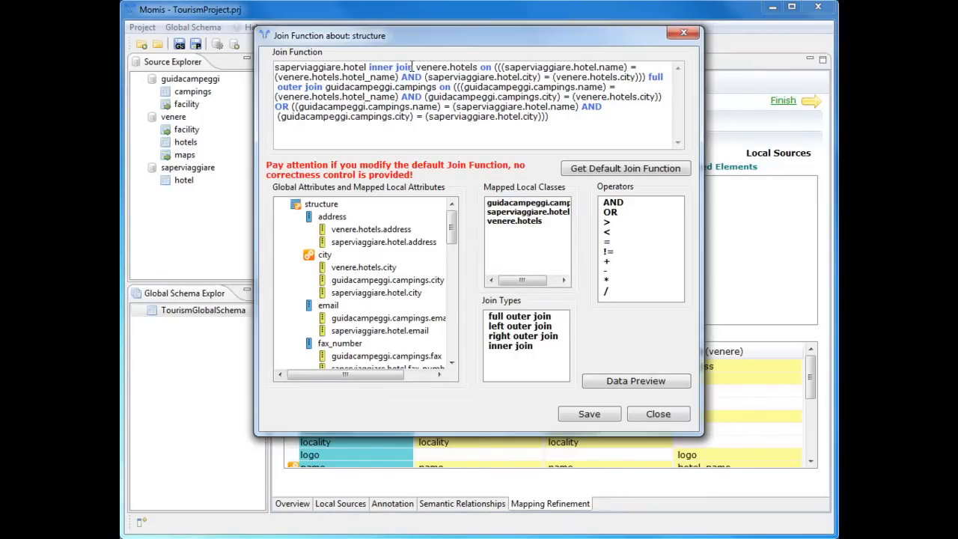
click(629, 383)
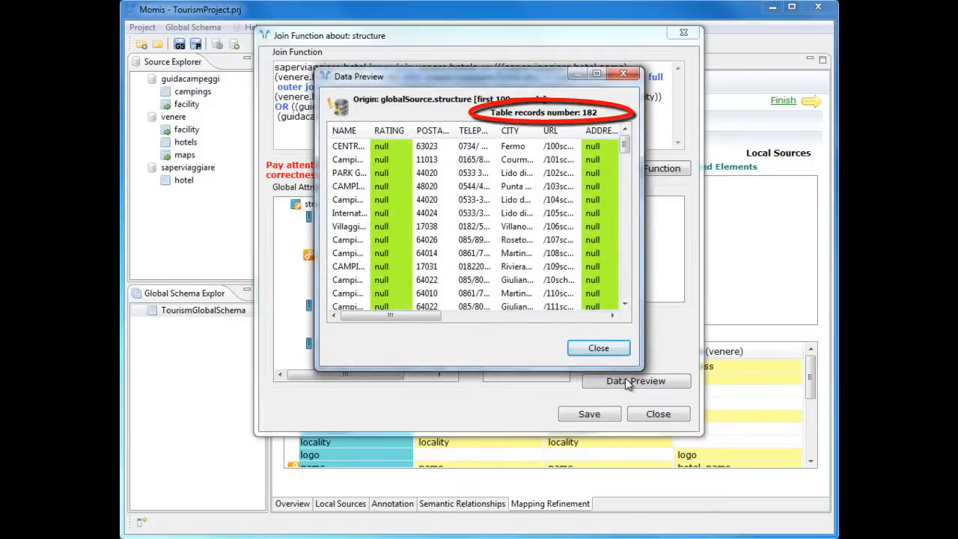
click(598, 348)
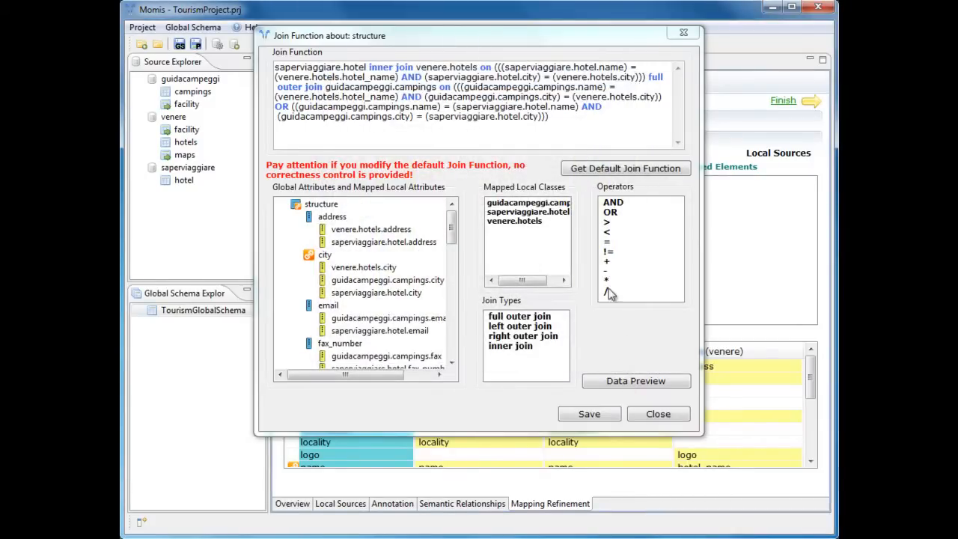
- Clear the join function and start a new one with saperviaggiare.hotel full outer join venere.hotels
drag(554, 121, 263, 64)
key(BackSpace)
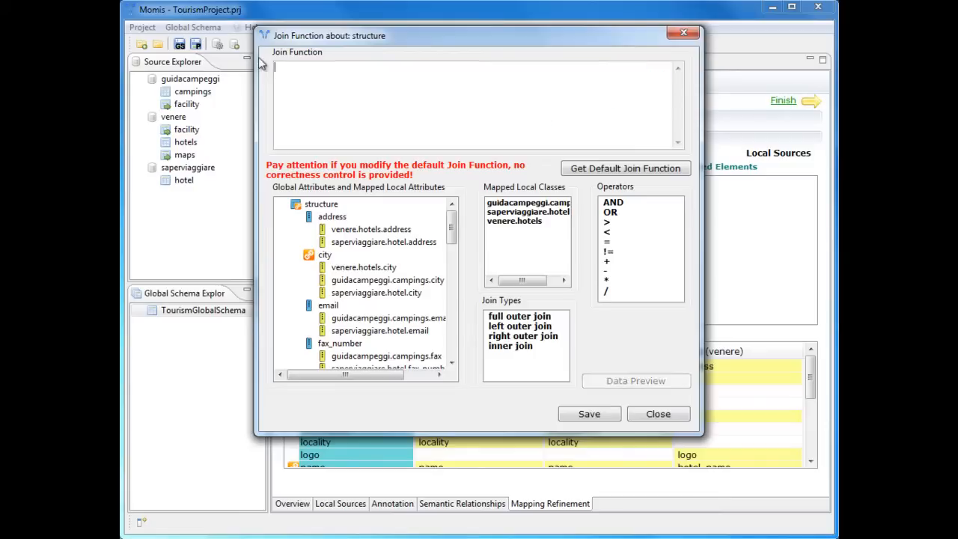
double_click(495, 213)
double_click(520, 317)
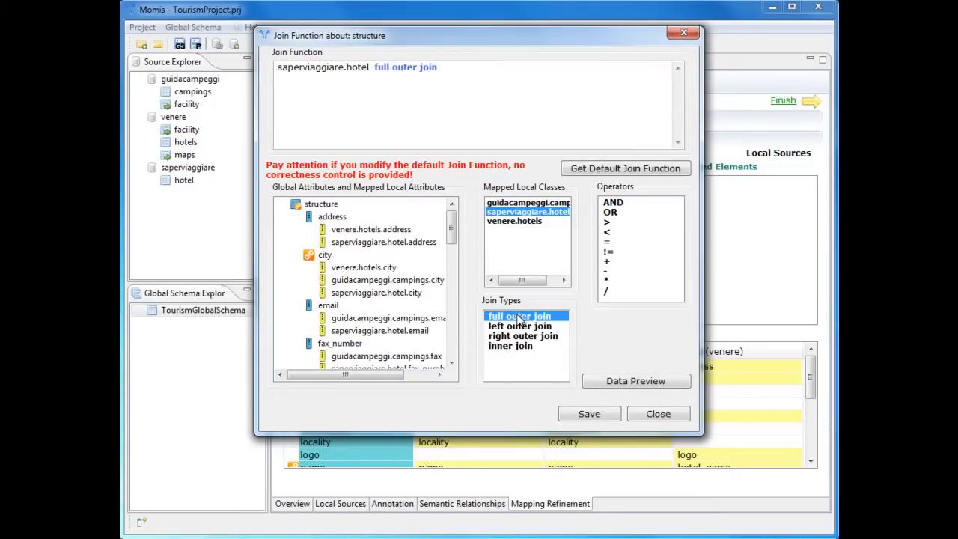
double_click(517, 221)
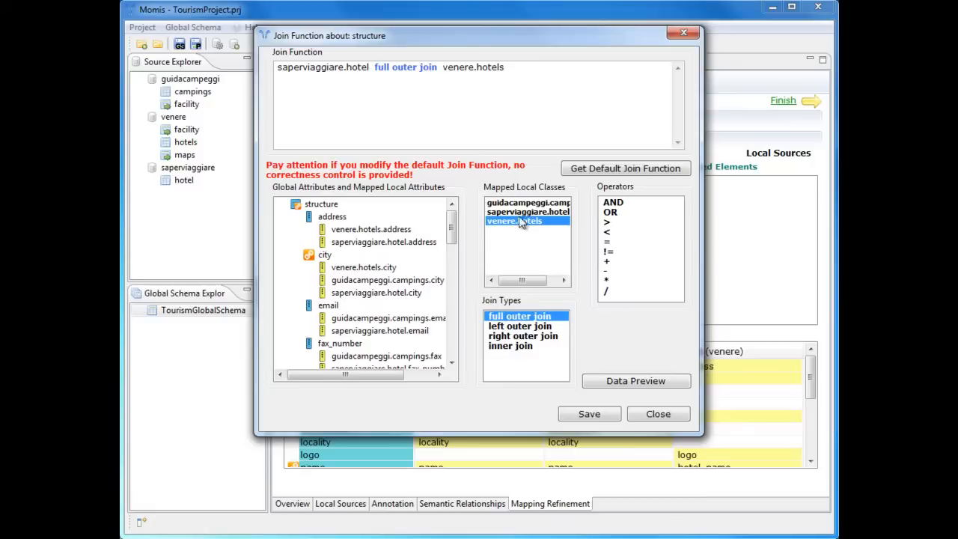
- Add an on condition equating venere.hotels.city with saperviaggiare.hotel.city, followed by an ellipsis
text(on)
double_click(367, 268)
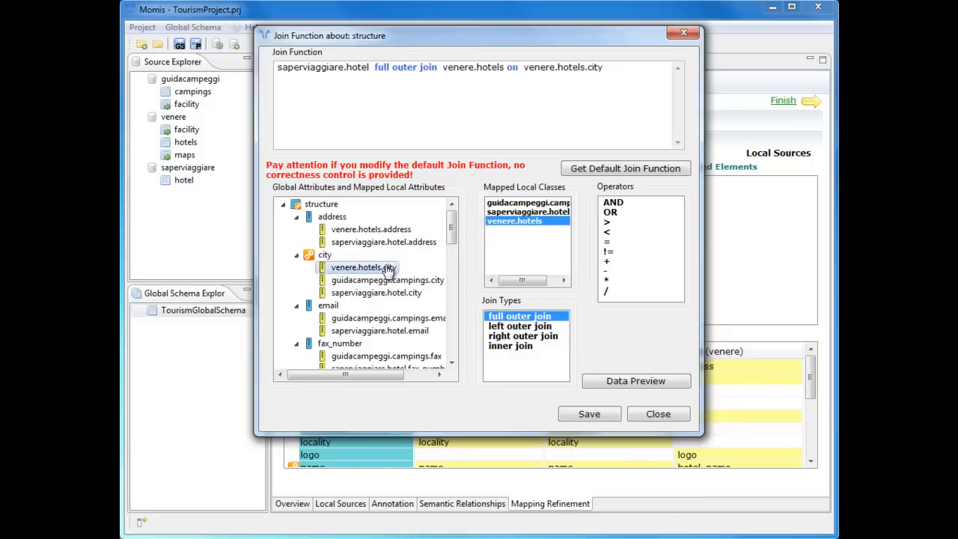
double_click(606, 242)
double_click(397, 294)
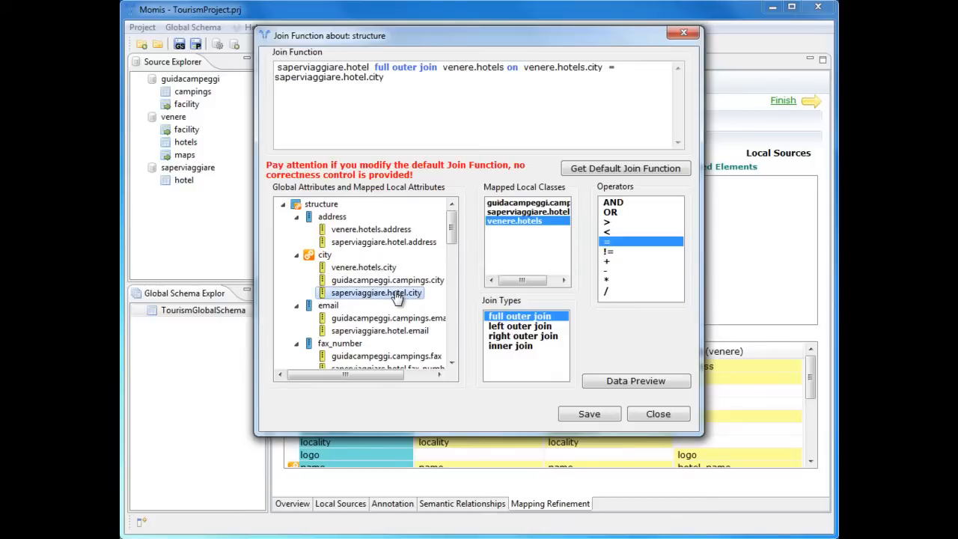
click(424, 83)
text(...)
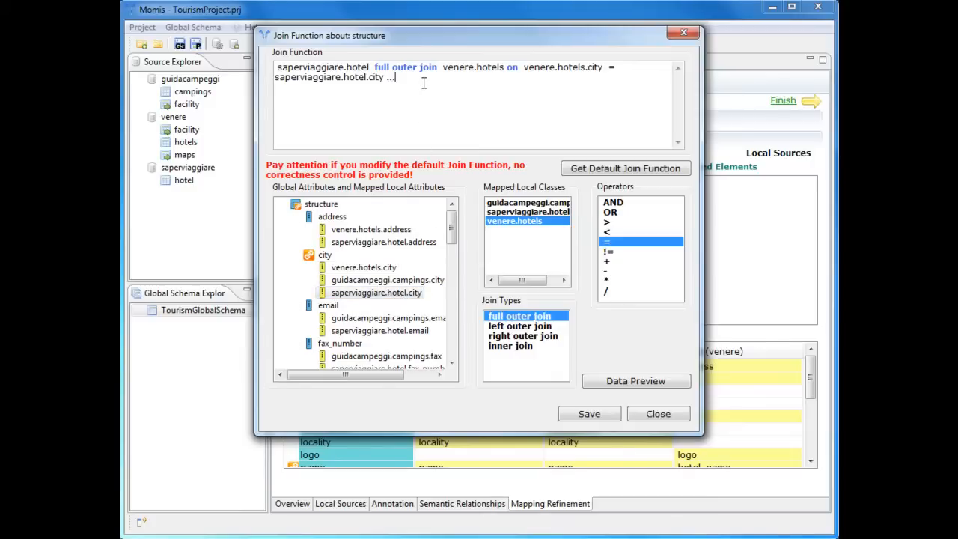
- Restore the default join function for structure, save it and close the dialog
click(578, 170)
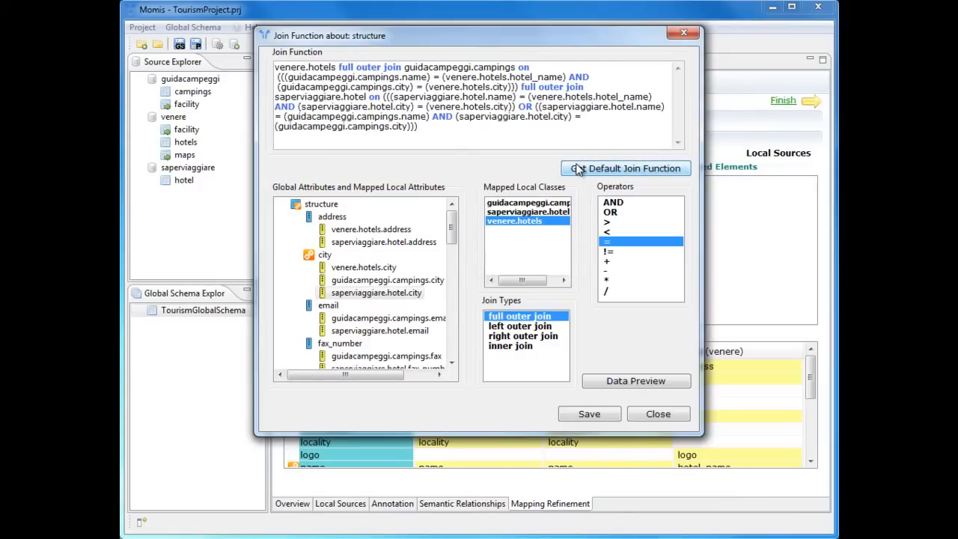
click(581, 417)
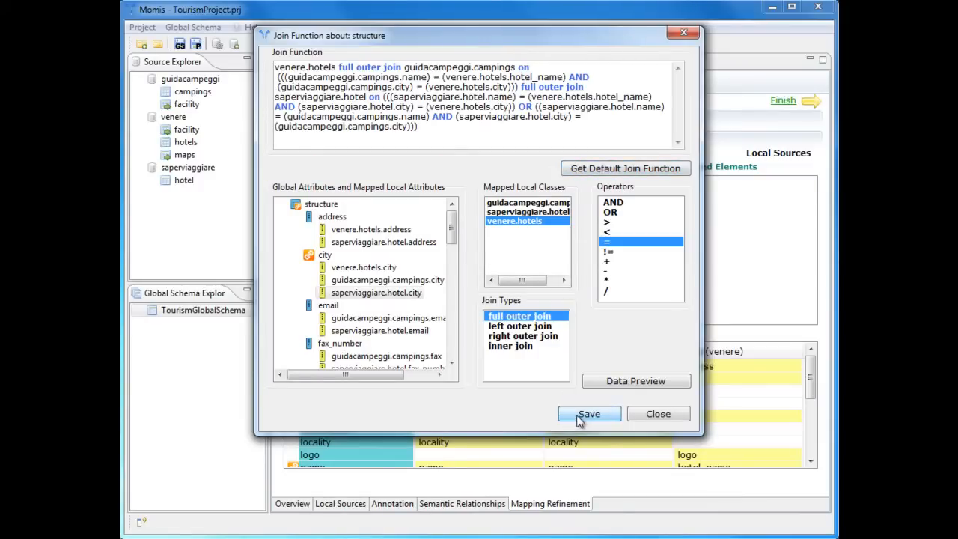
click(659, 416)
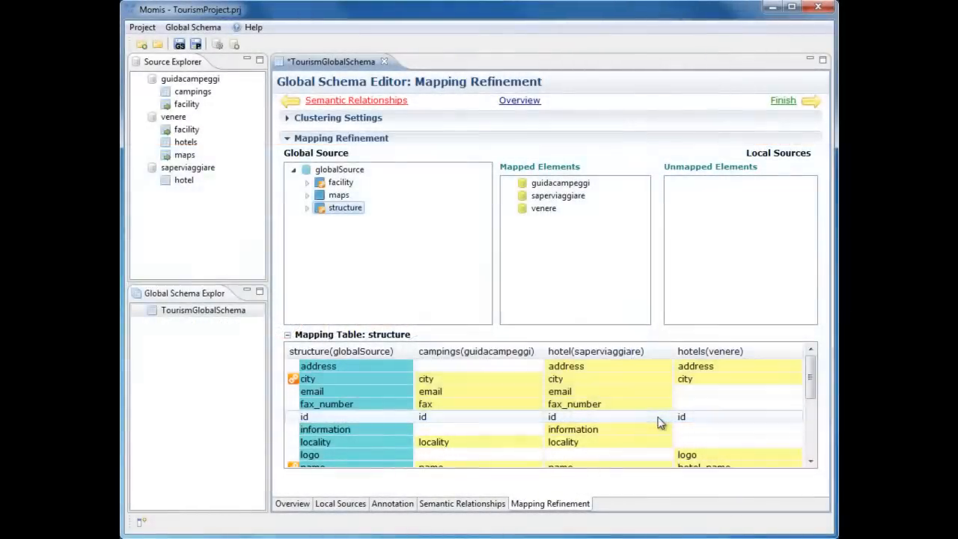
- Expand the rating attribute of the structure class and preview the data of its local attribute saperviaggiare.hotel.rank
click(307, 207)
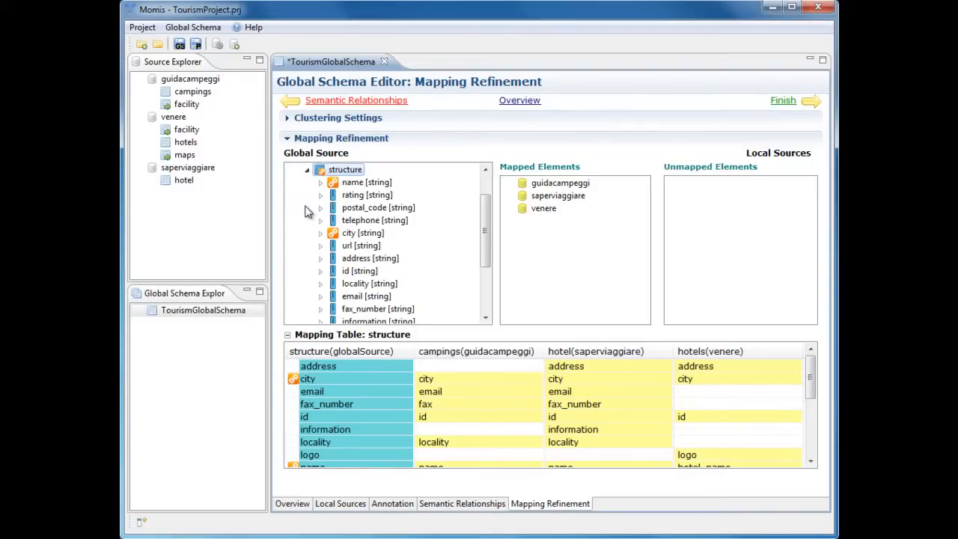
click(320, 195)
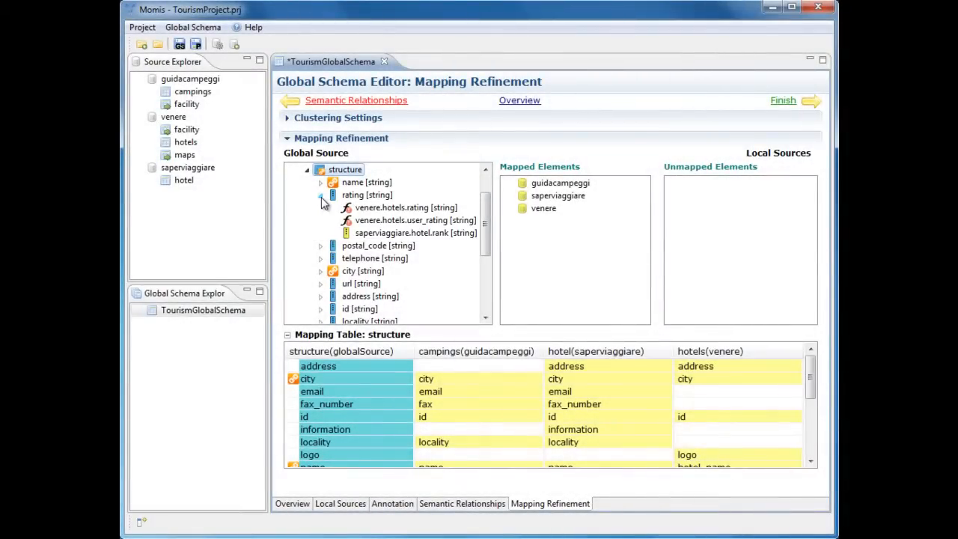
right_click(395, 233)
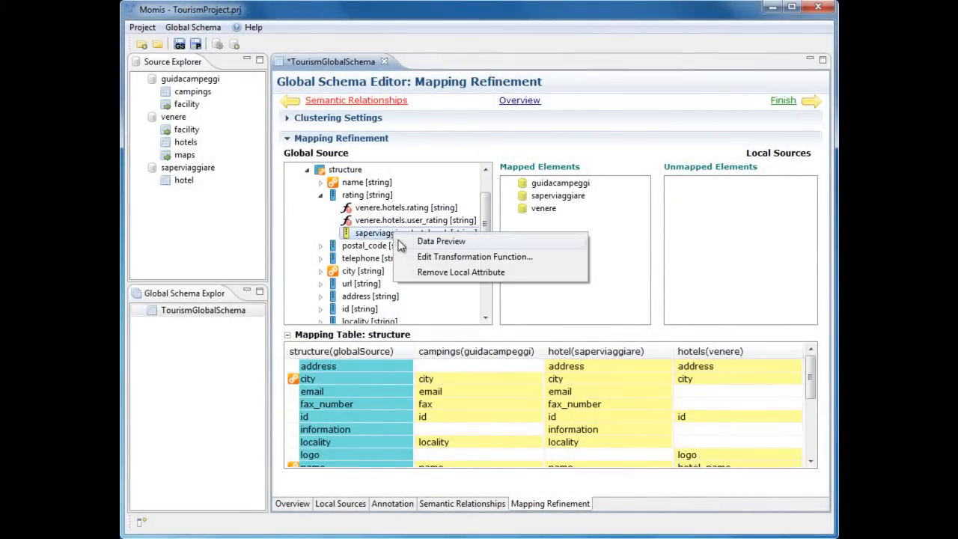
click(399, 243)
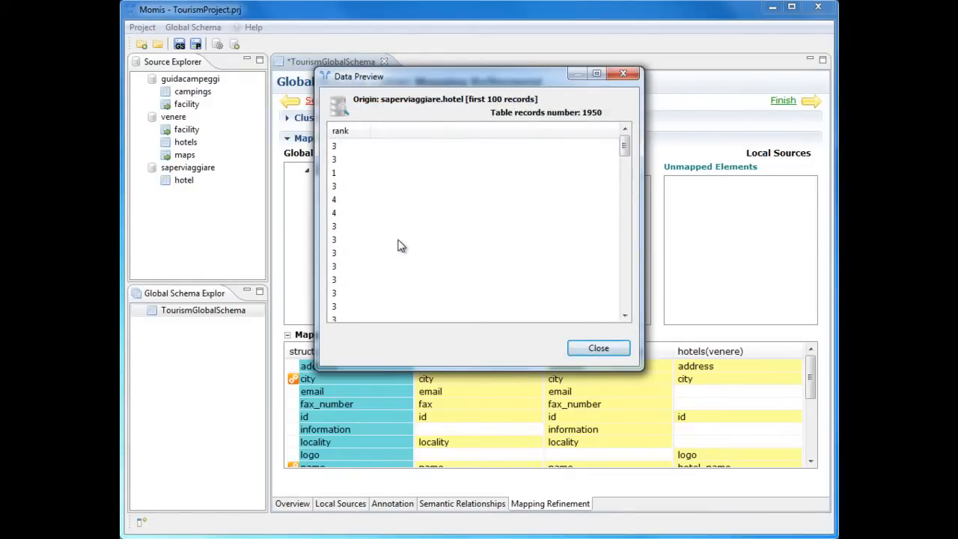
click(623, 75)
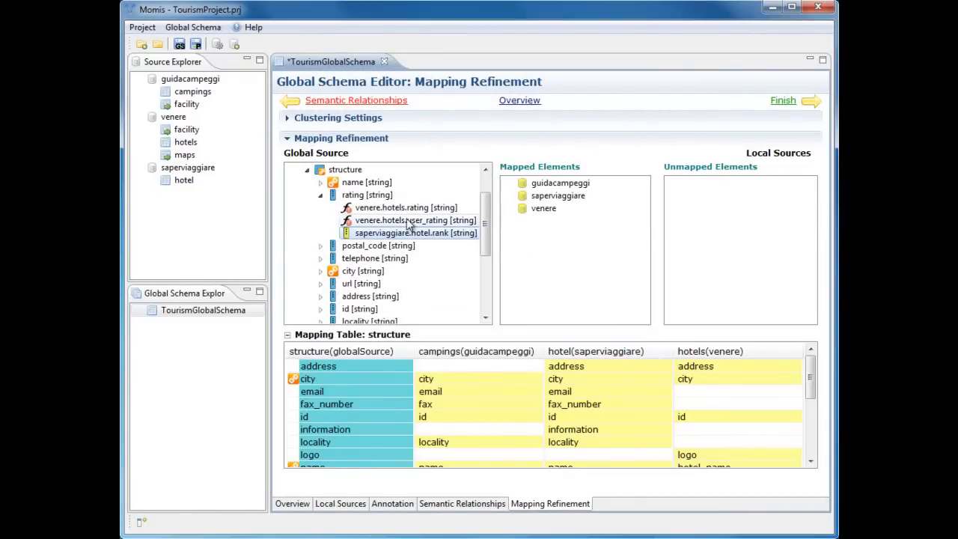
- Preview the data of venere.hotels.rating with the column wide enough to read the full URLs
right_click(405, 207)
click(418, 220)
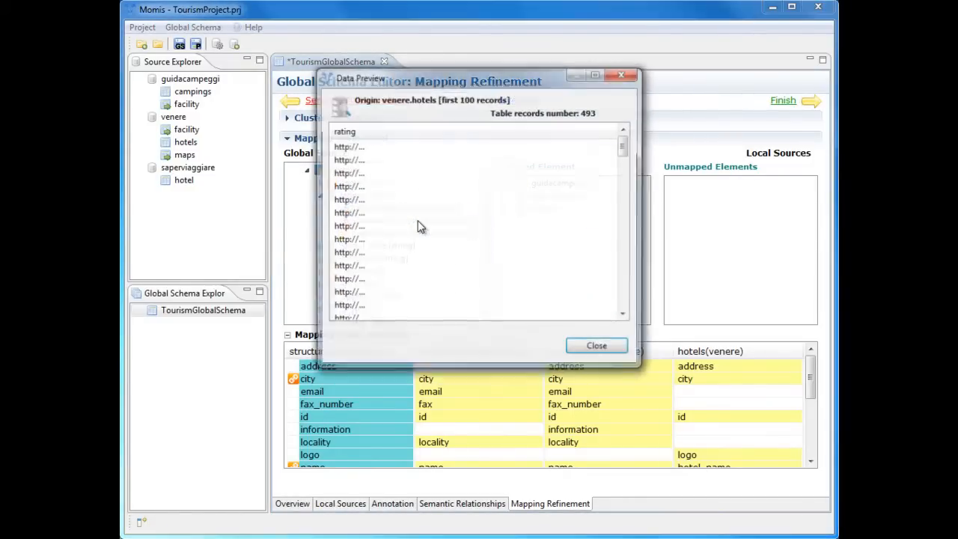
drag(382, 131, 550, 130)
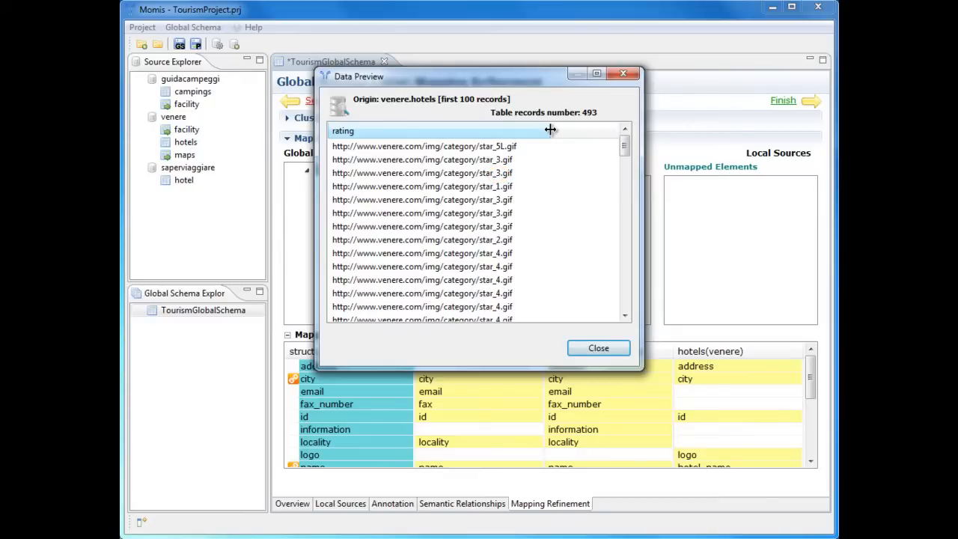
click(598, 348)
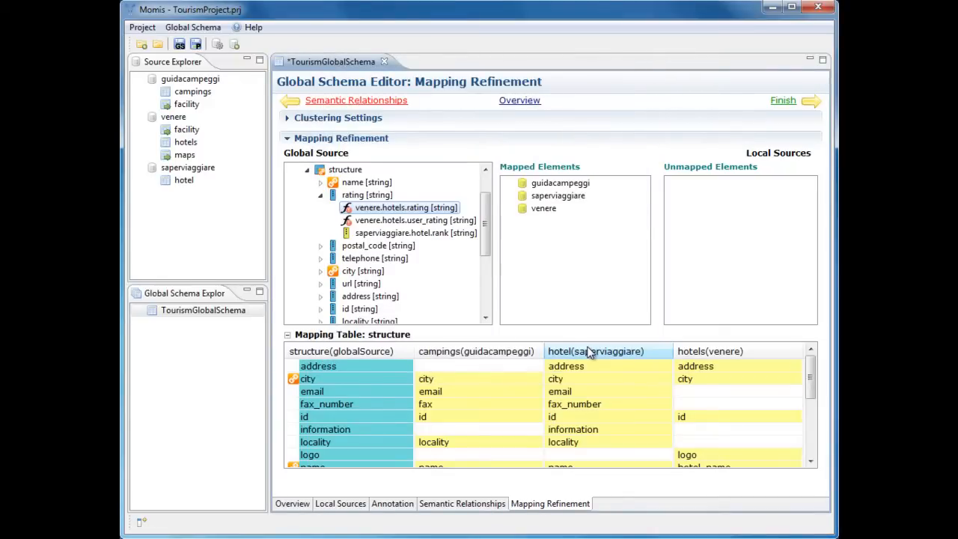
- Open the transformation function of venere.hotels.rating and begin it with an opening parenthesis and a String To Int cast around a Substring function
right_click(411, 208)
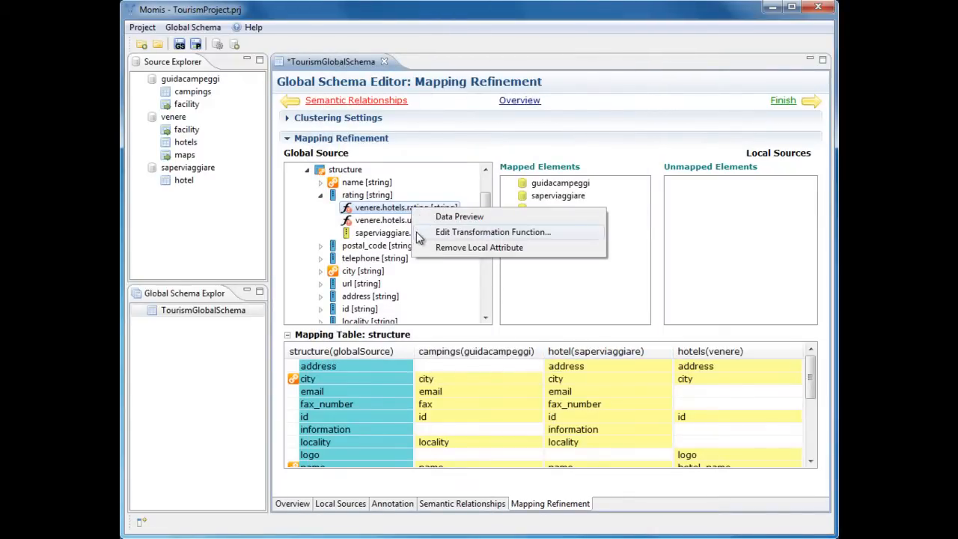
click(424, 233)
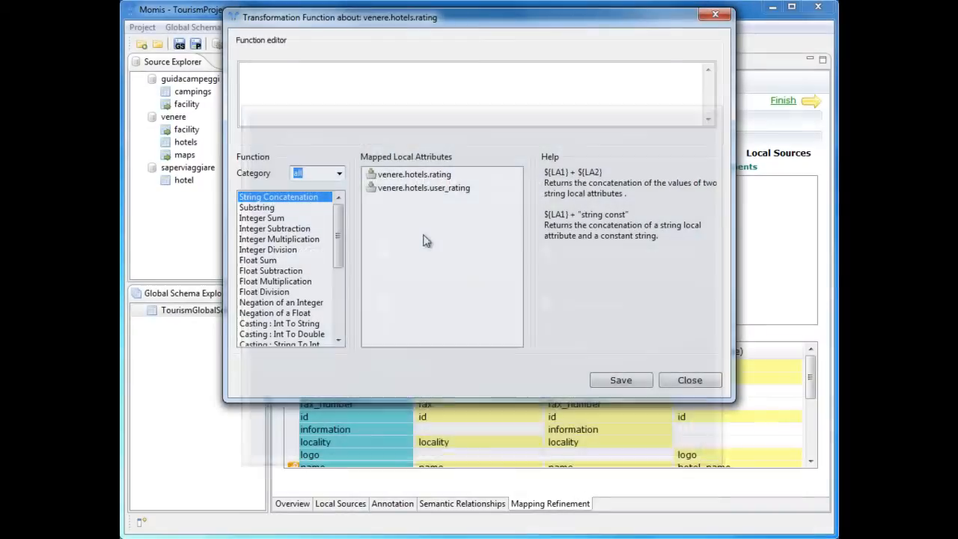
click(301, 80)
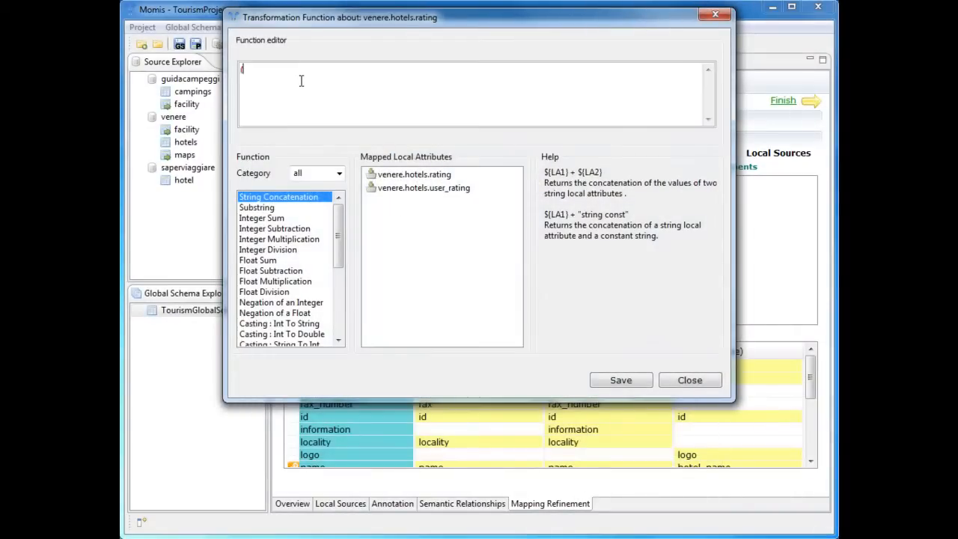
double_click(307, 342)
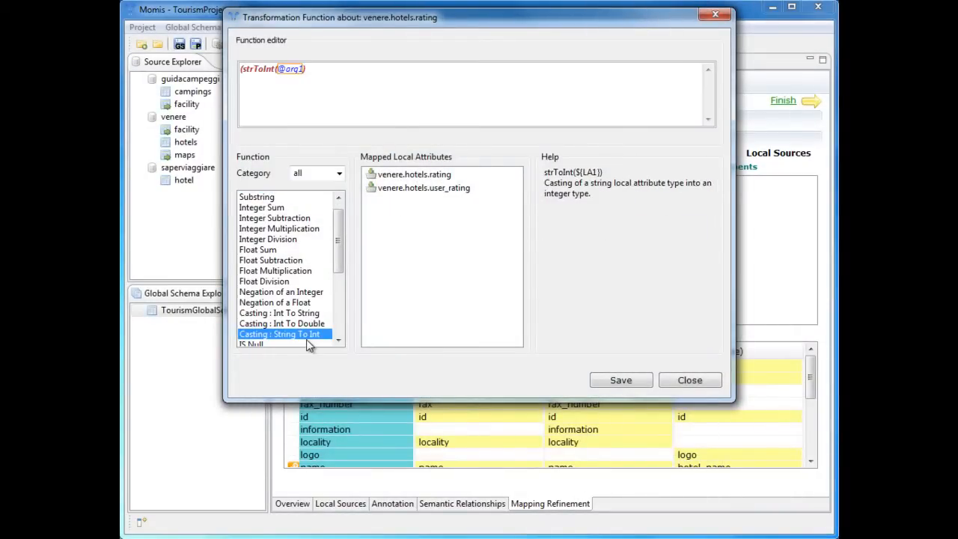
double_click(283, 68)
double_click(283, 198)
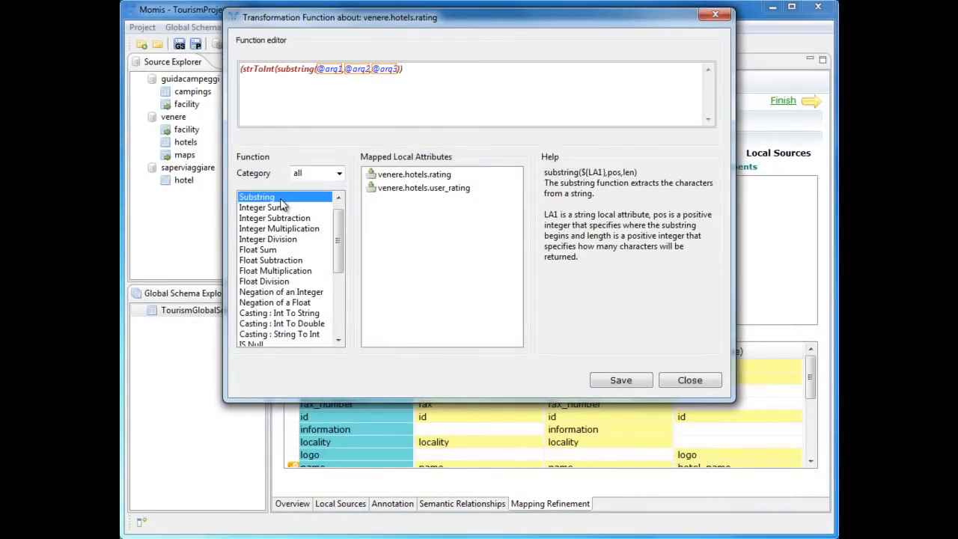
- Complete and save the function as (strToInt(substring(${venere.hotels.rating},41,1)) + strToInt(substring(${venere.hotels.user_rating},43,1))) / 2
double_click(328, 68)
double_click(414, 174)
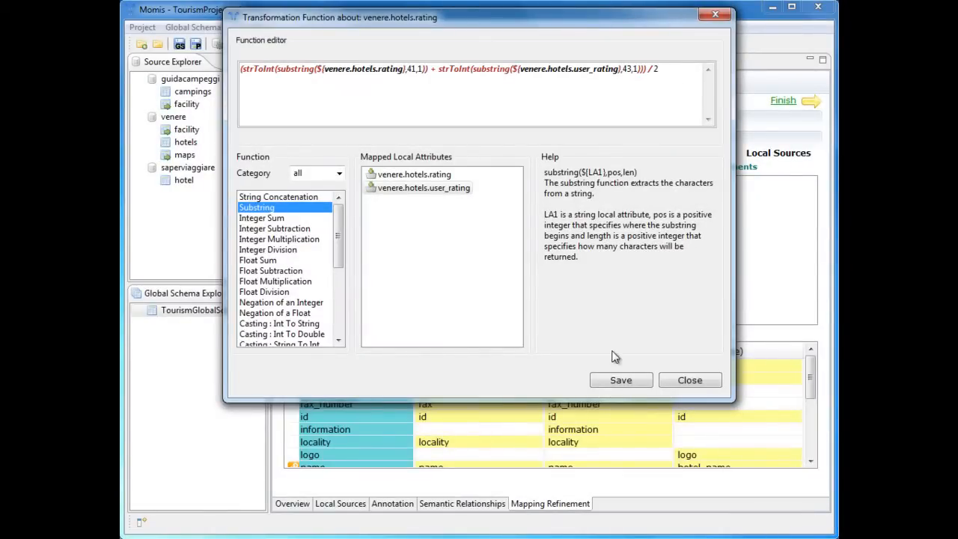
click(618, 381)
click(675, 382)
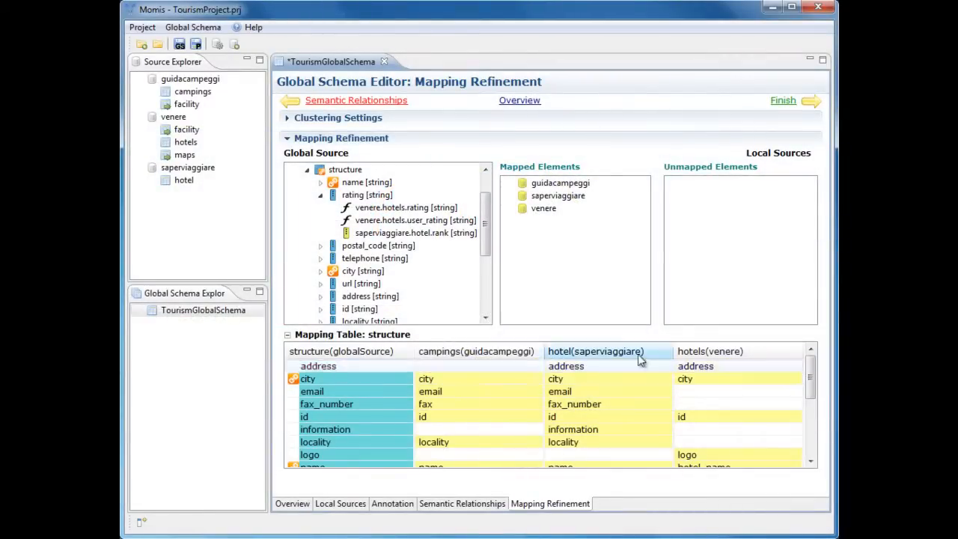
- Save the rating attribute's resolution function as a coalesce of saperviaggiare.hotel.rank and the averaged venere.hotels rating and user_rating
right_click(364, 196)
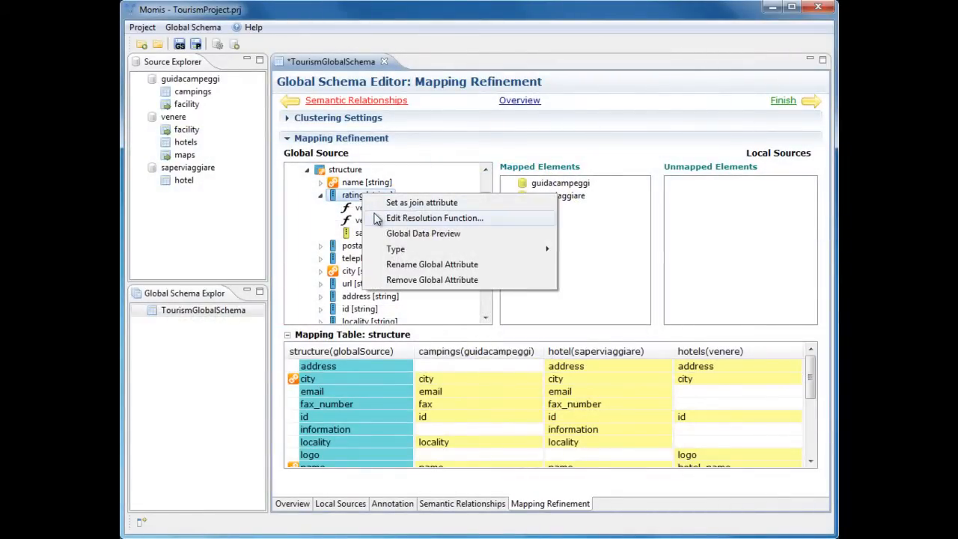
click(377, 218)
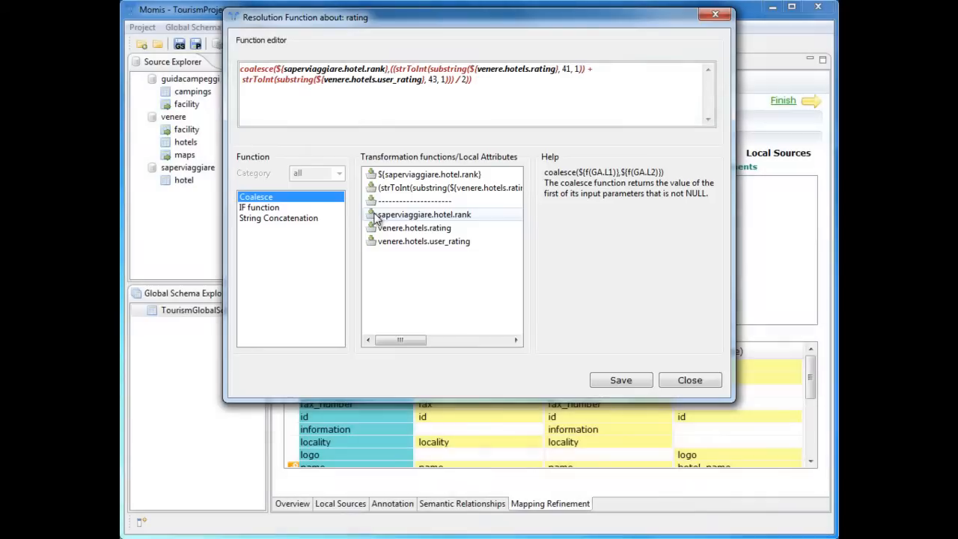
click(611, 383)
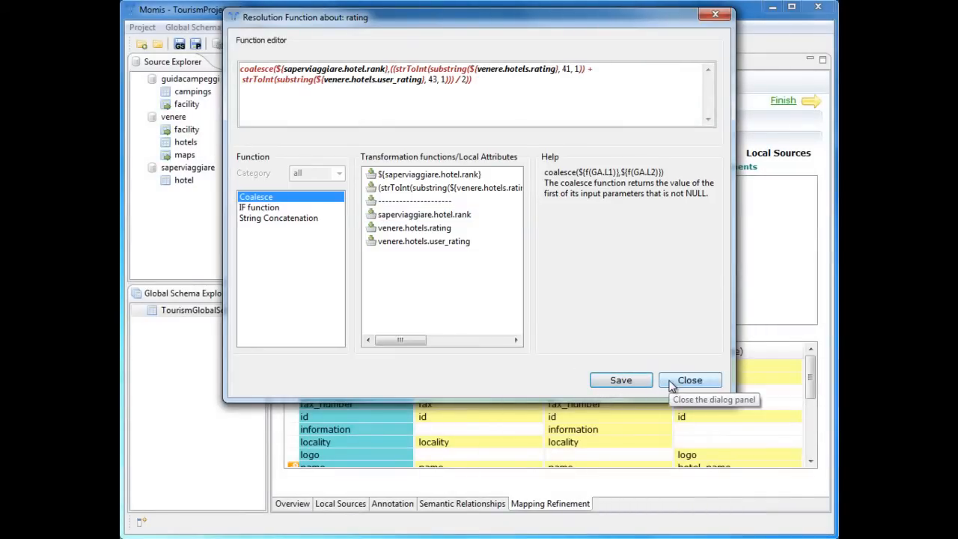
click(673, 385)
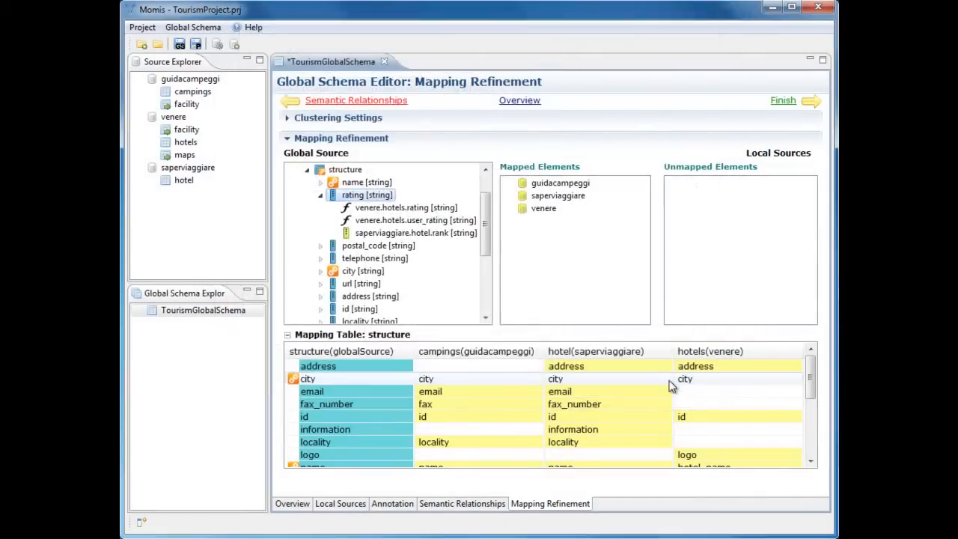
- Change the type of the global attribute rating to float
right_click(364, 195)
mouse_move(393, 257)
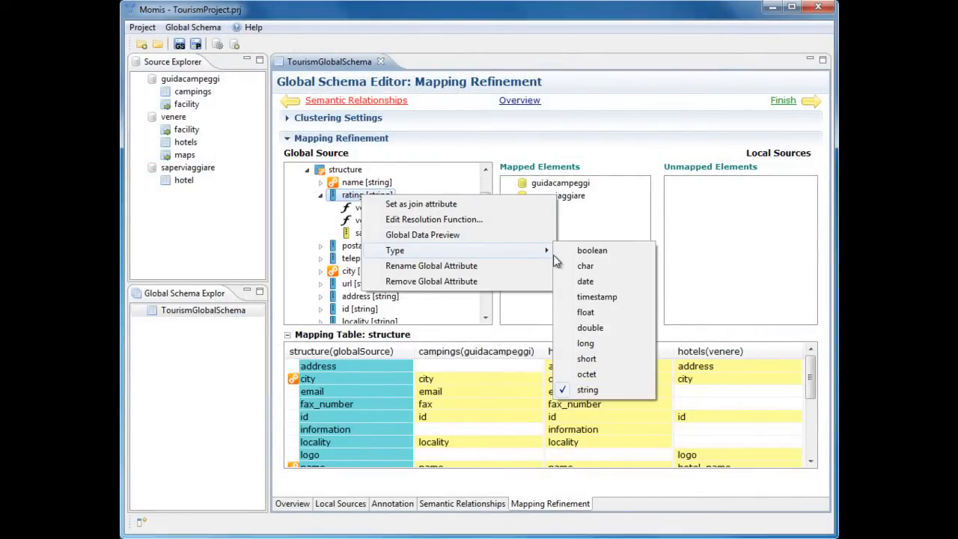
click(585, 312)
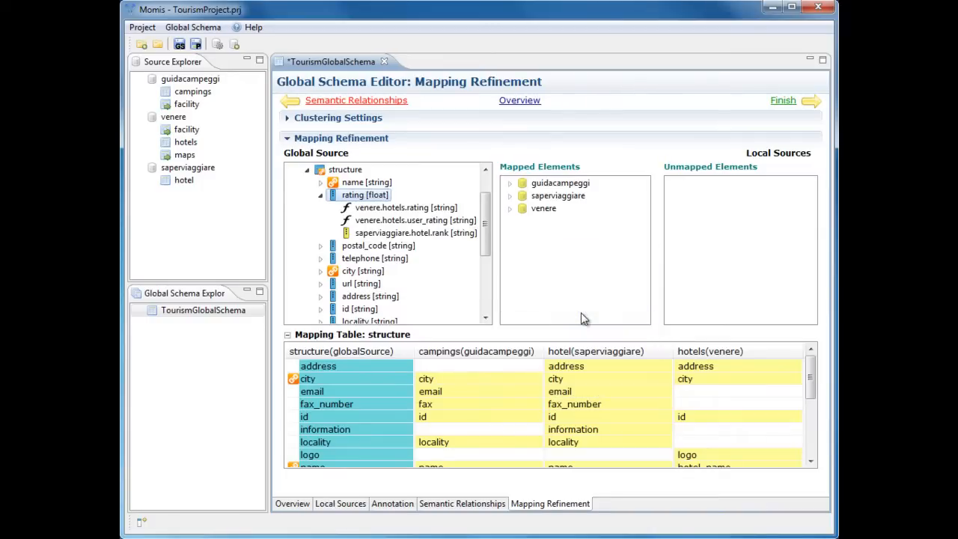
- Preview the global data of the rating attribute and close the preview
right_click(346, 196)
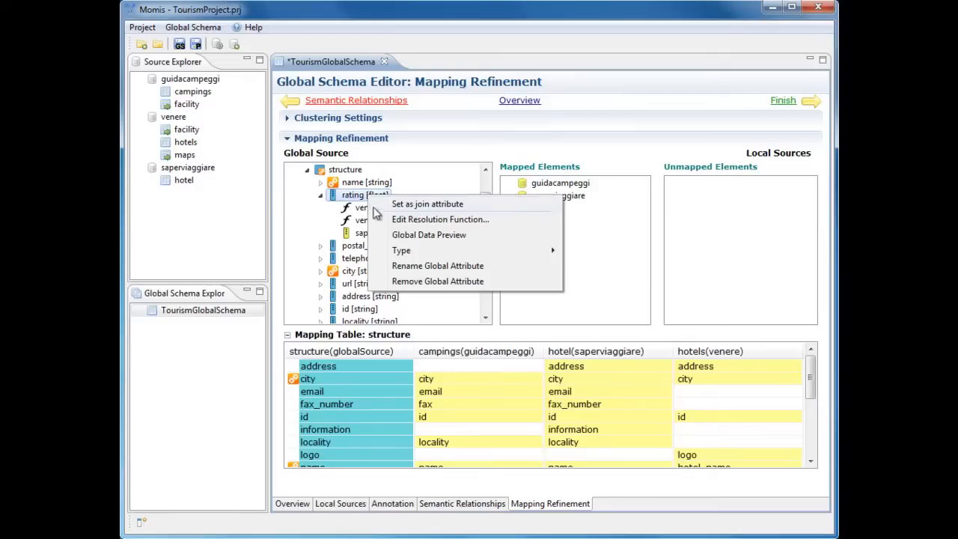
click(383, 236)
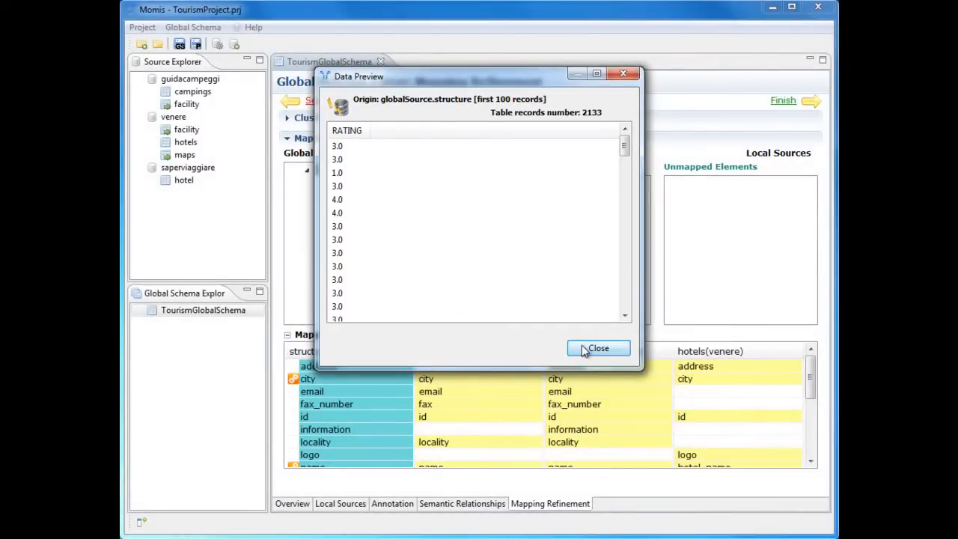
click(599, 349)
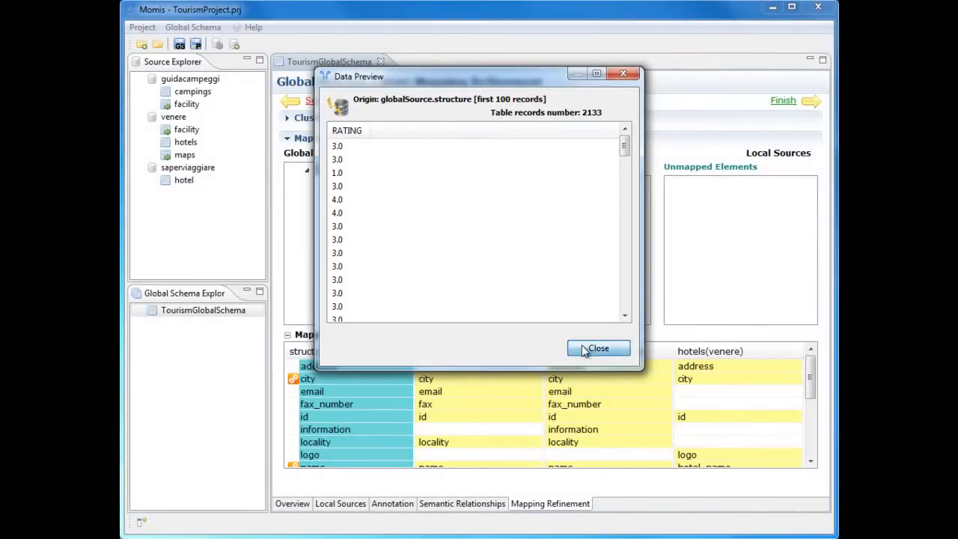